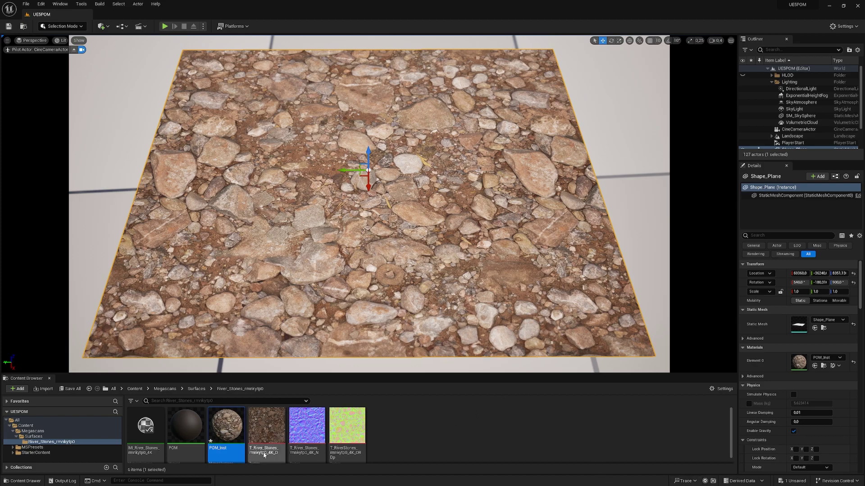
# Step: Review the River Stones Megascans textures and open the packed ORDp texture in Photoshop
pyautogui.moveTo(263, 452)
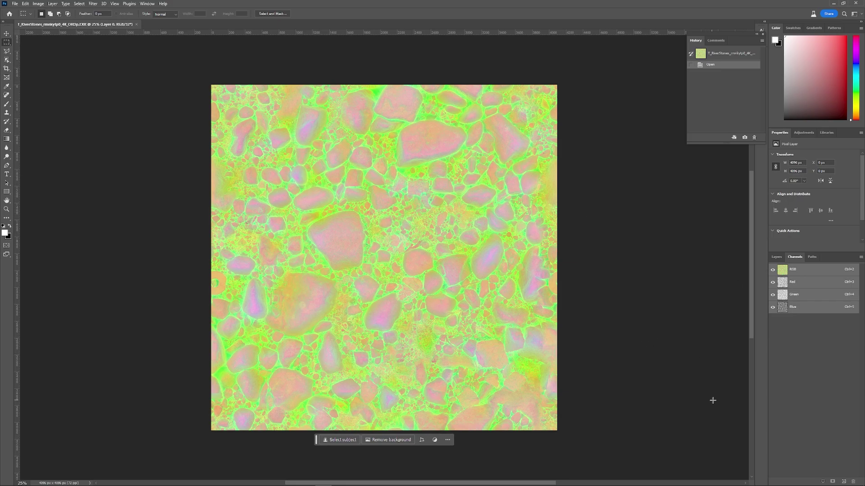
# Step: View the packed texture's Red, Green, then Blue height channel one at a time
pyautogui.hotkey('ctrl', '3')
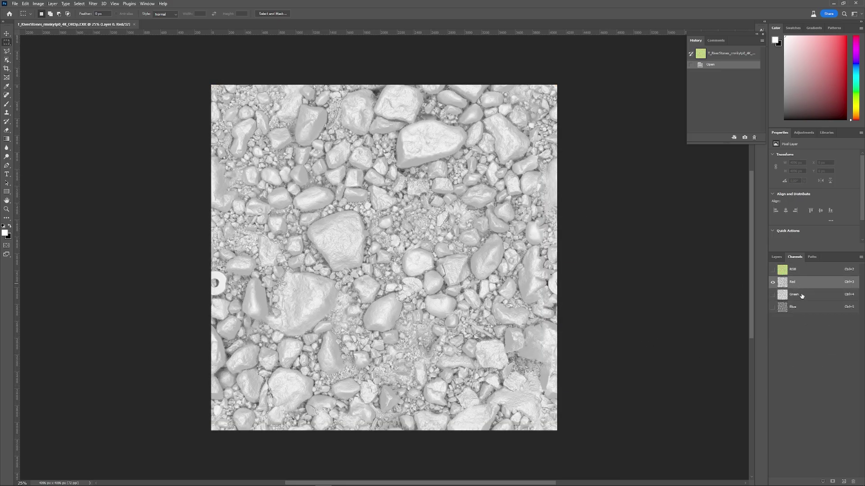
pyautogui.hotkey('ctrl', '4')
pyautogui.hotkey('ctrl', '5')
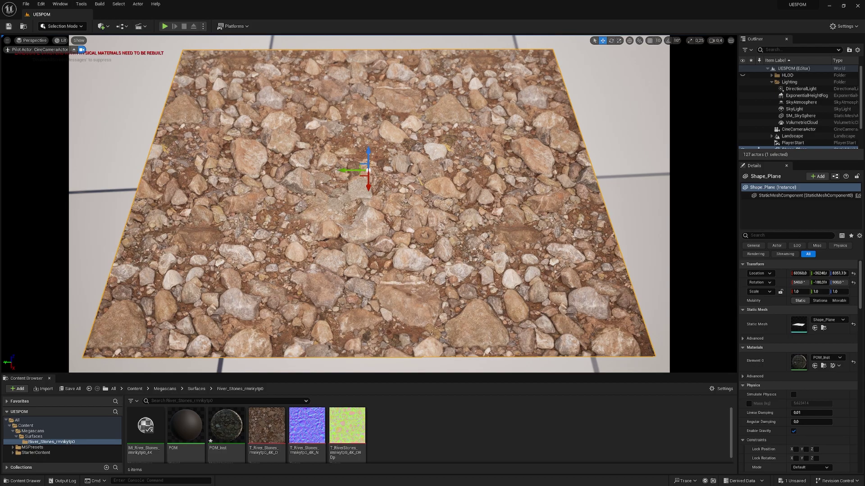
# Step: In POM_Inst, try several HeightRatio values and set Tiling to 1.25
pyautogui.moveTo(548, 79); pyautogui.dragTo(211, 77)
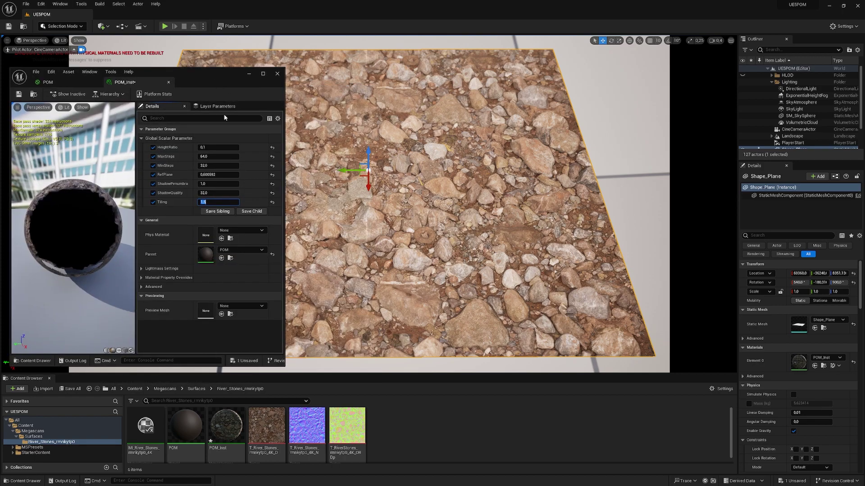
pyautogui.moveTo(218, 148)
pyautogui.mouseDown()
pyautogui.moveTo(228, 147)
pyautogui.moveTo(218, 147)
pyautogui.mouseUp()
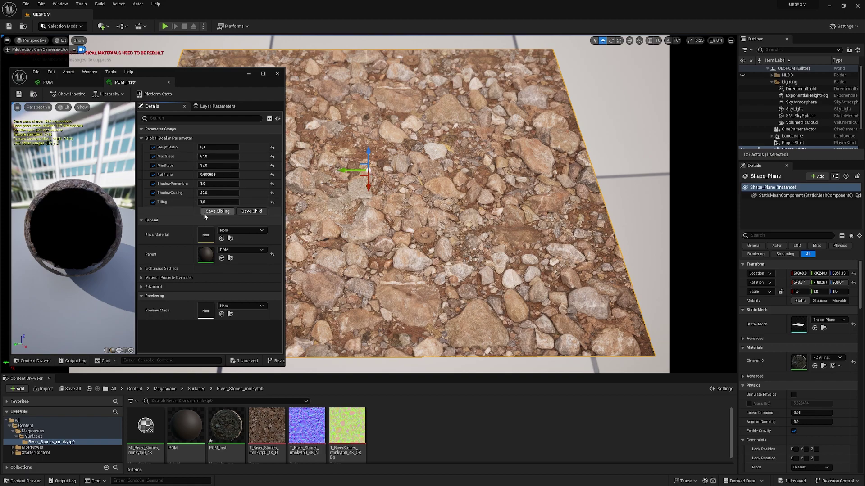
pyautogui.moveTo(214, 202)
pyautogui.mouseDown()
pyautogui.moveTo(205, 201)
pyautogui.moveTo(213, 201)
pyautogui.mouseUp()
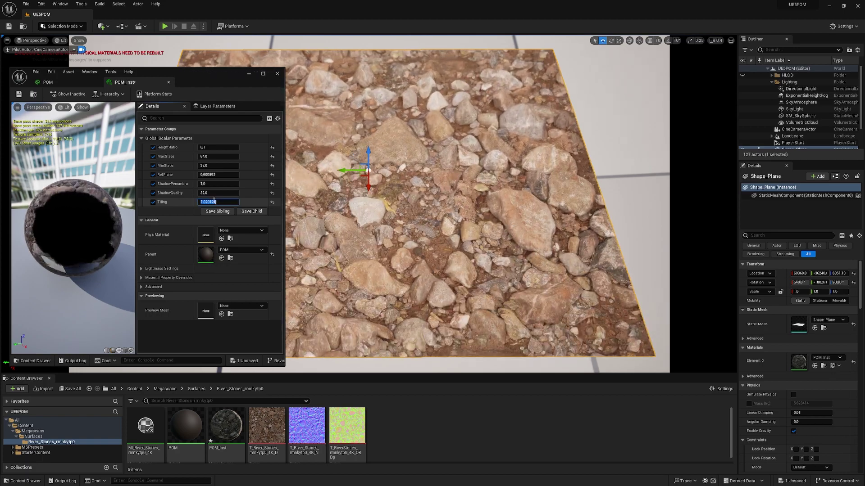
pyautogui.write('1.25')
pyautogui.press('Return')
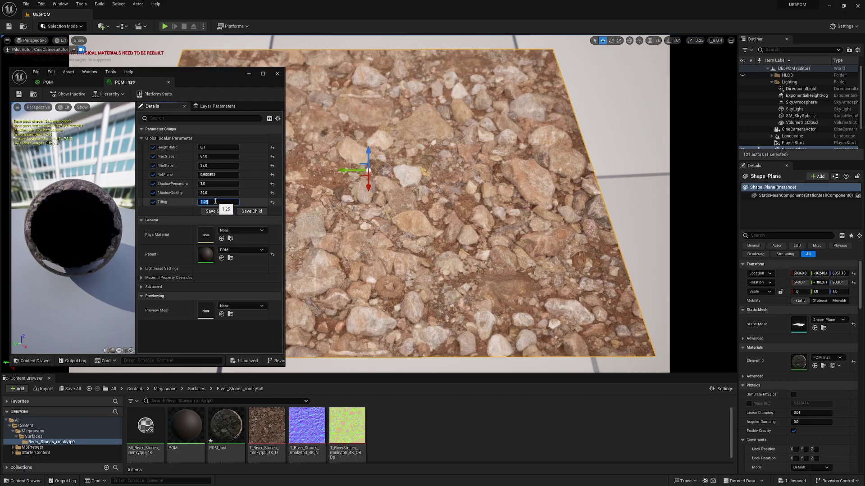
pyautogui.moveTo(249, 82); pyautogui.dragTo(644, 107)
# Step: Maximize the POM graph and inspect the ParallaxOcclusionMapping node, normal-map sample and heightmap texture
pyautogui.doubleClick(642, 107)
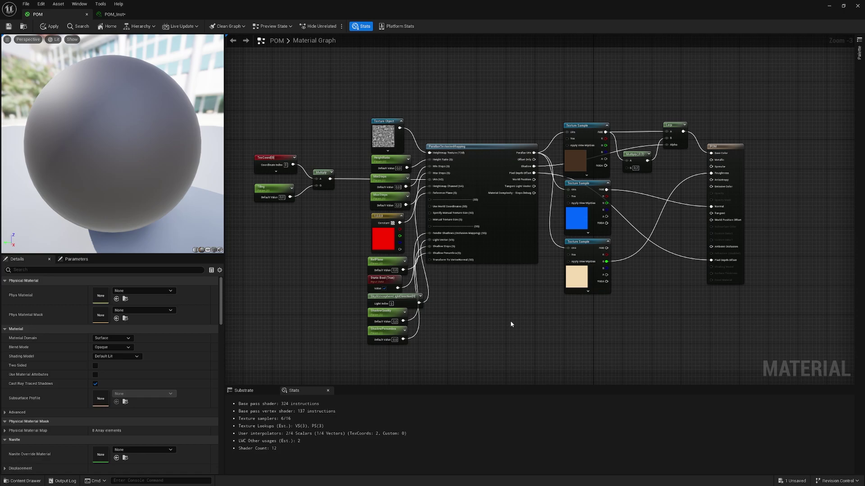
pyautogui.click(518, 259)
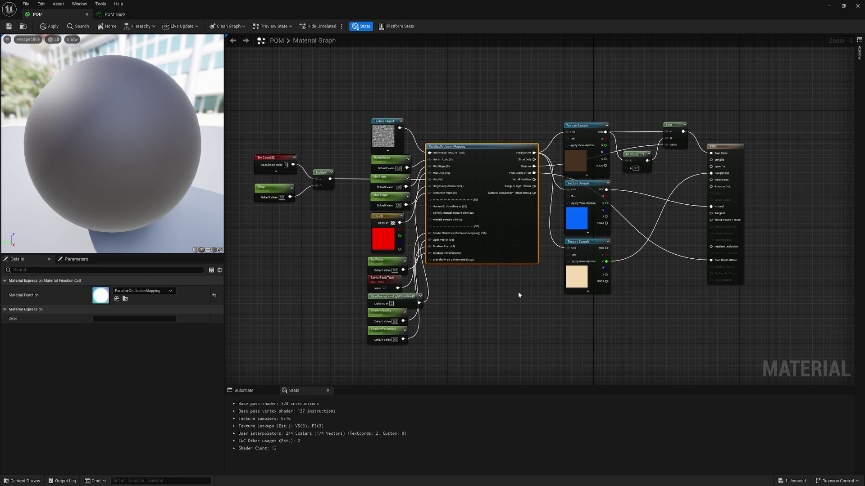
pyautogui.moveTo(247, 66); pyautogui.dragTo(684, 365)
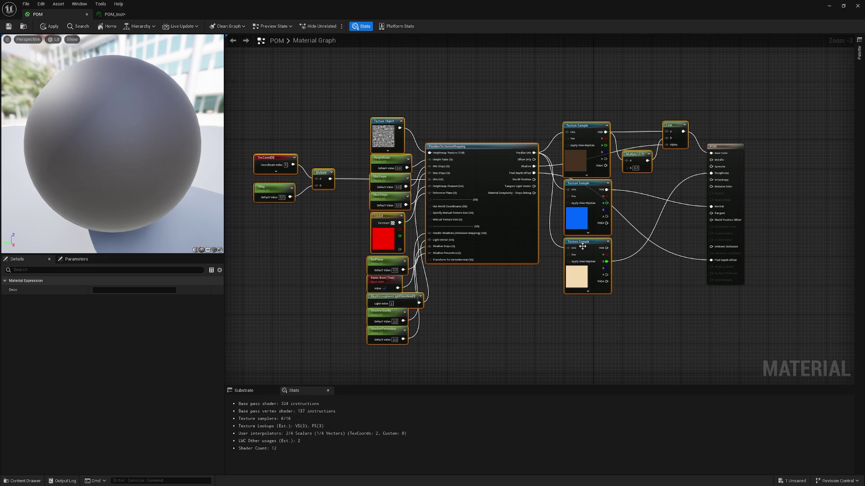
pyautogui.click(518, 333)
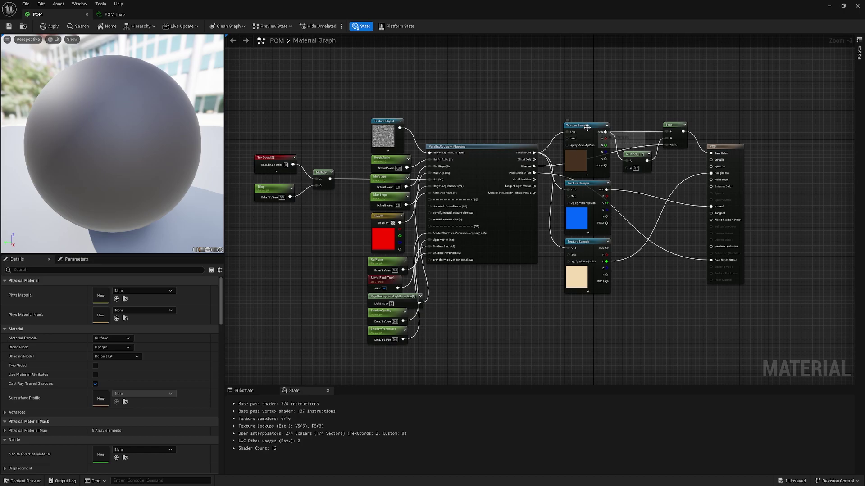
pyautogui.click(590, 187)
pyautogui.click(387, 131)
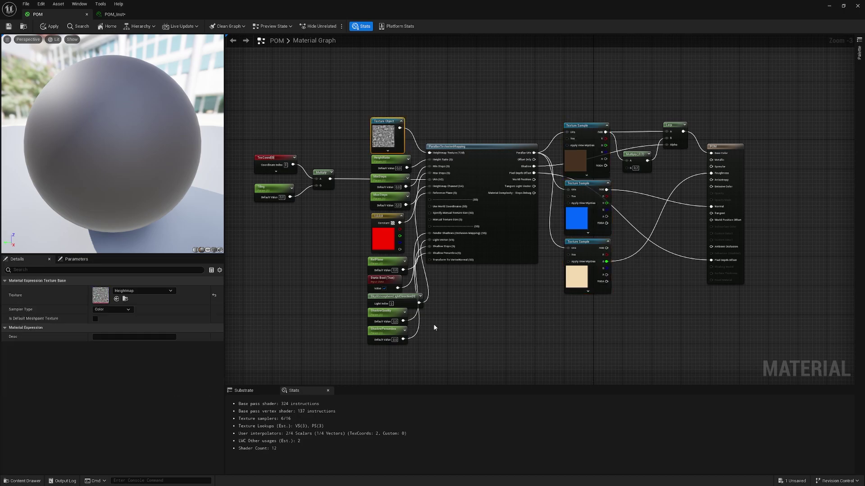
pyautogui.click(447, 129)
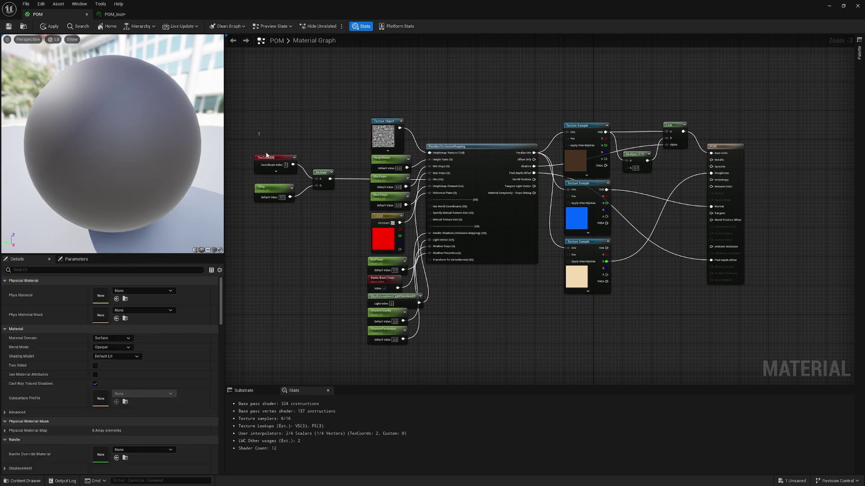
# Step: Inspect the TexCoord/Tiling nodes, heightmap Texture Object, three texture samples and the Lerp node
pyautogui.moveTo(266, 155); pyautogui.dragTo(340, 265)
pyautogui.click(329, 288)
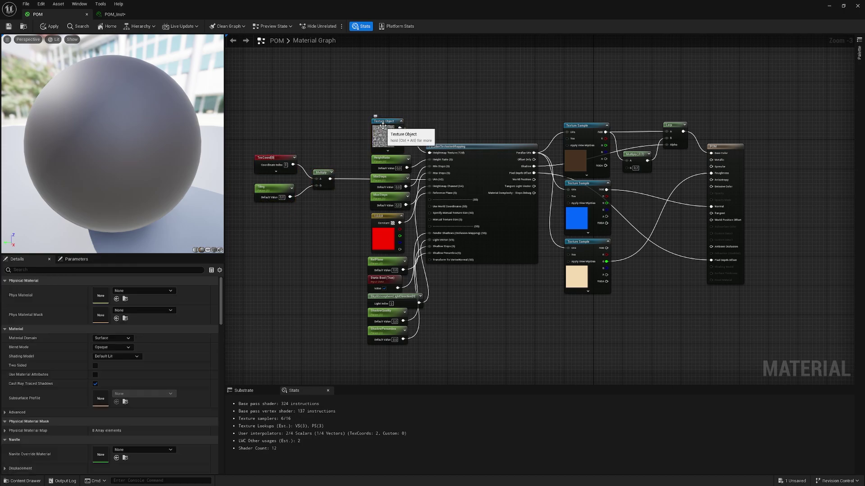
pyautogui.click(383, 126)
pyautogui.click(576, 161)
pyautogui.click(578, 227)
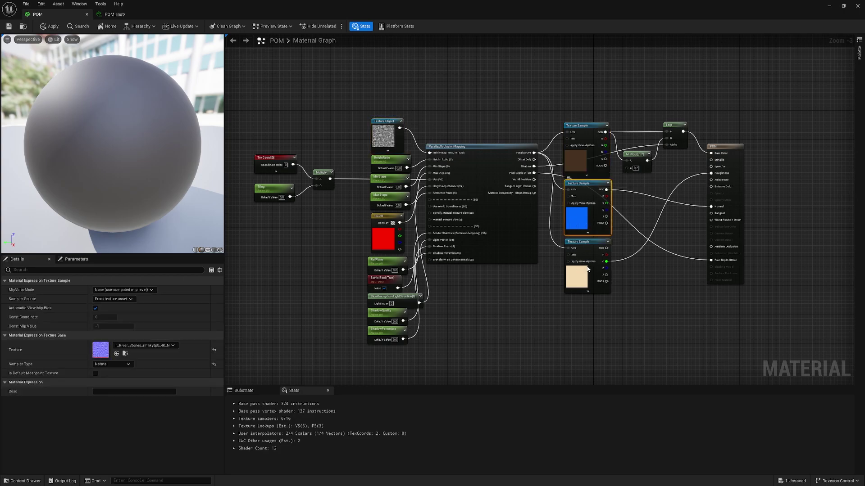
pyautogui.click(587, 269)
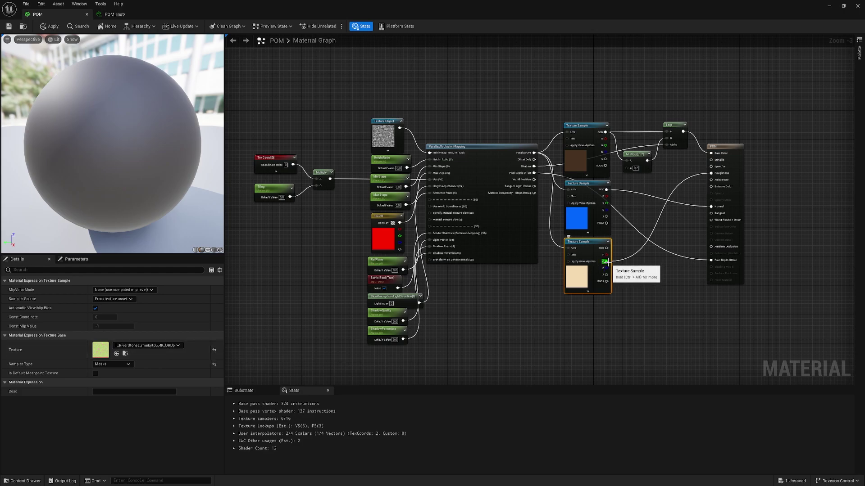
pyautogui.click(655, 323)
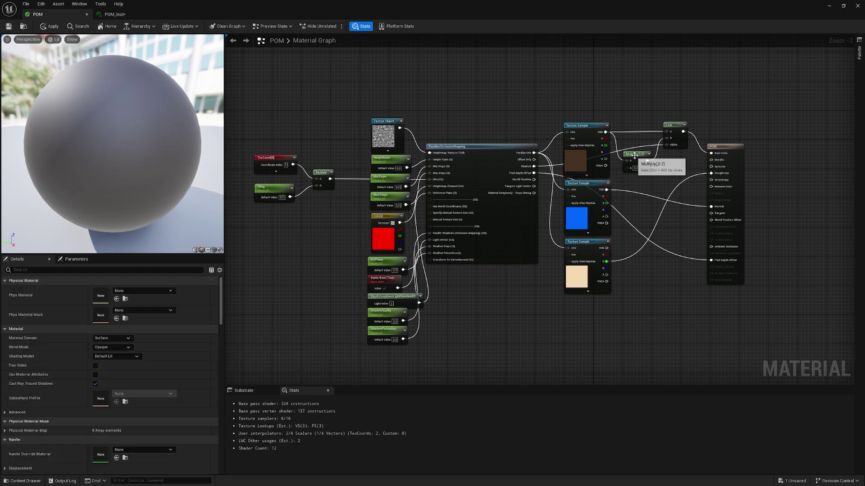
pyautogui.click(666, 130)
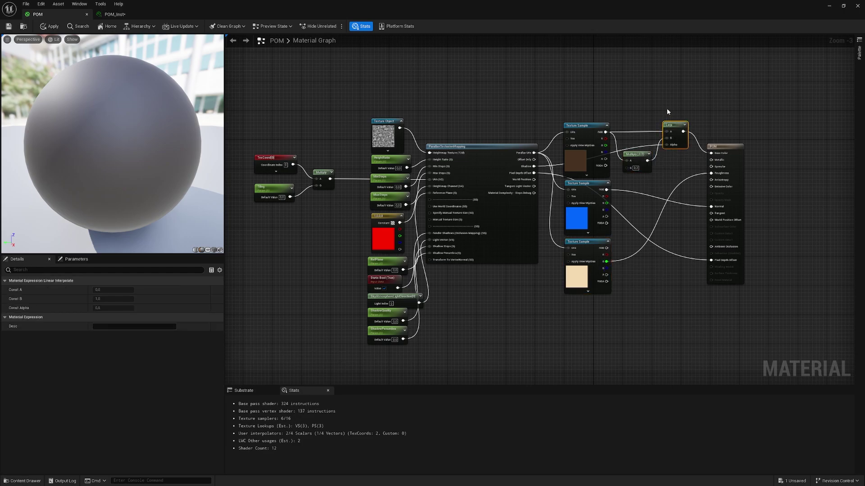
pyautogui.click(669, 111)
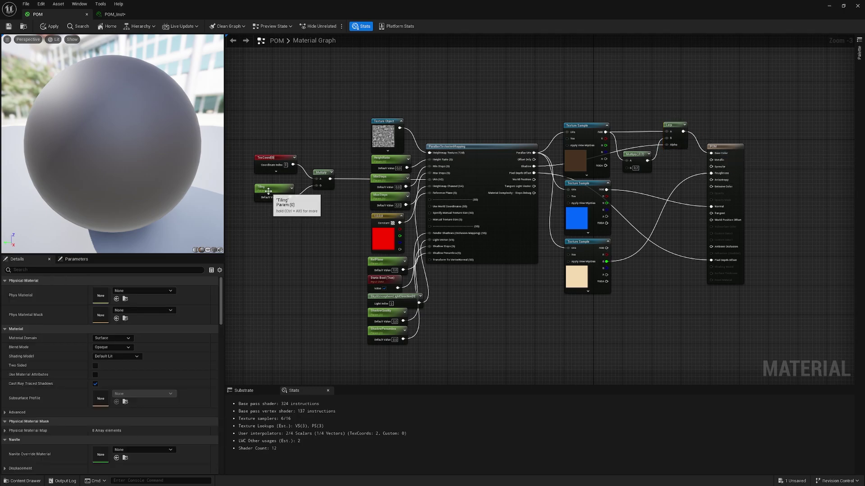
# Step: Check the HeightRatio parameter and SkyAtmosphereLightDirection node, then hide the material editor
pyautogui.click(387, 166)
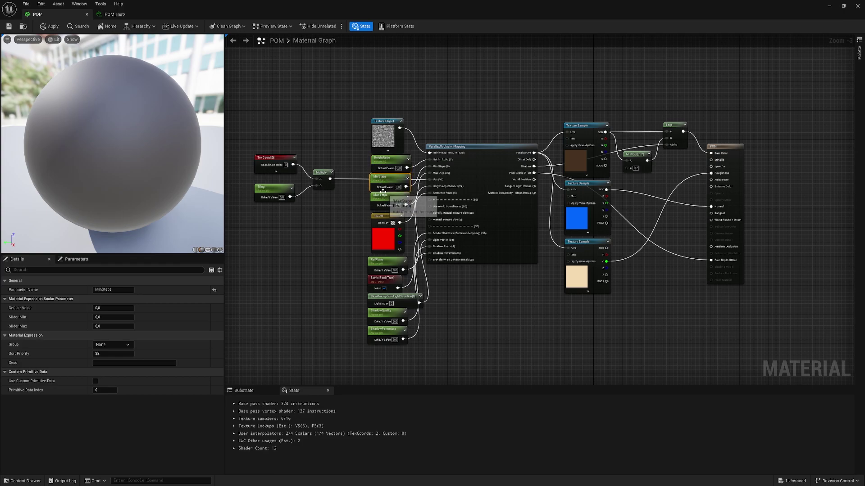
pyautogui.click(349, 245)
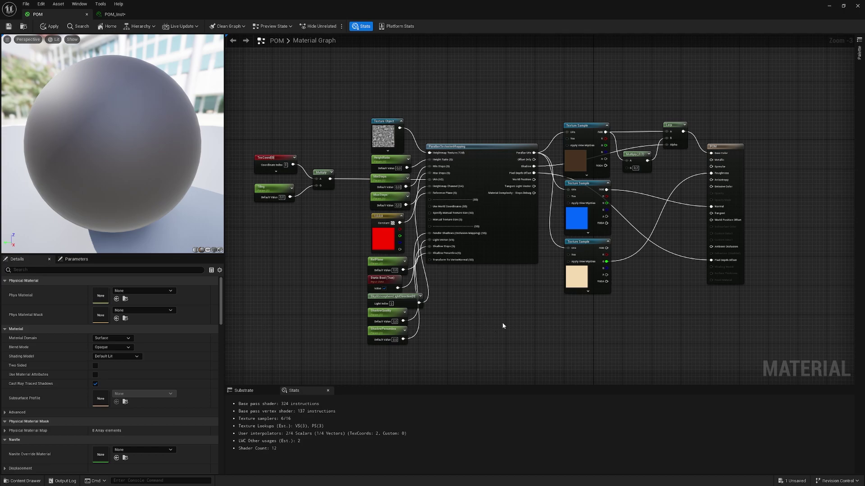
pyautogui.click(378, 297)
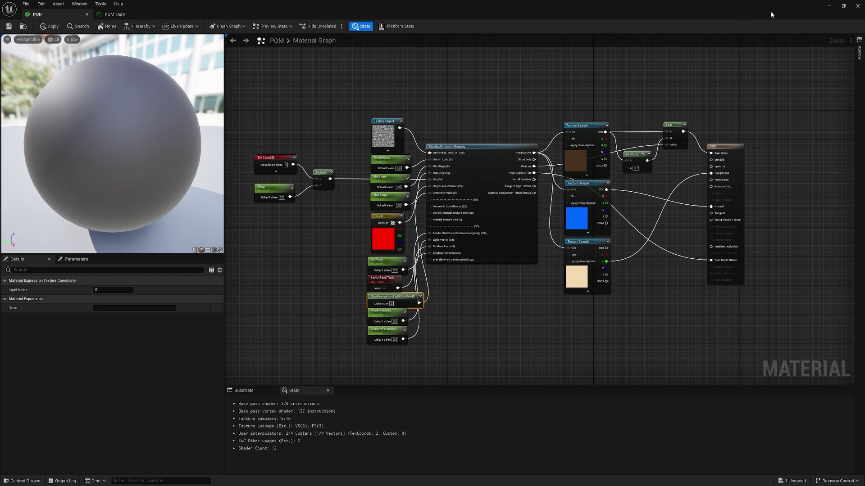
pyautogui.click(829, 6)
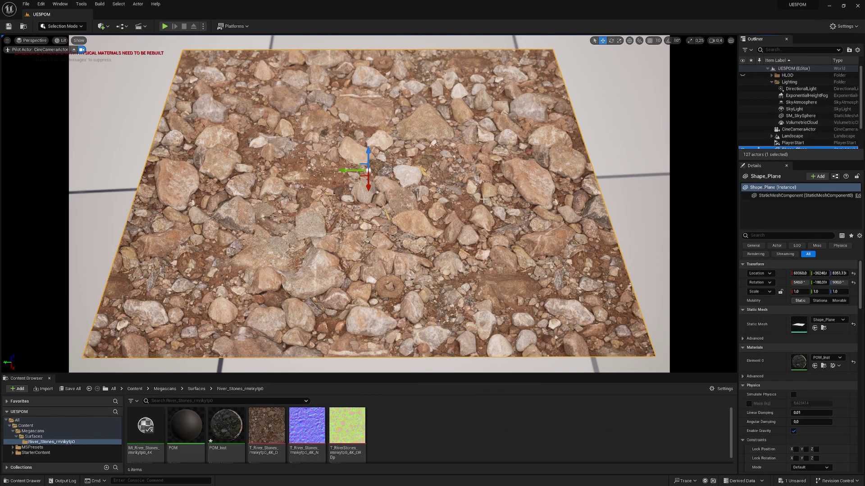
# Step: Find the DirectionalLight via 'dire', confirm Atmosphere Sun Light Index is 0, then select POM_Inst
pyautogui.click(793, 50)
pyautogui.write('dire')
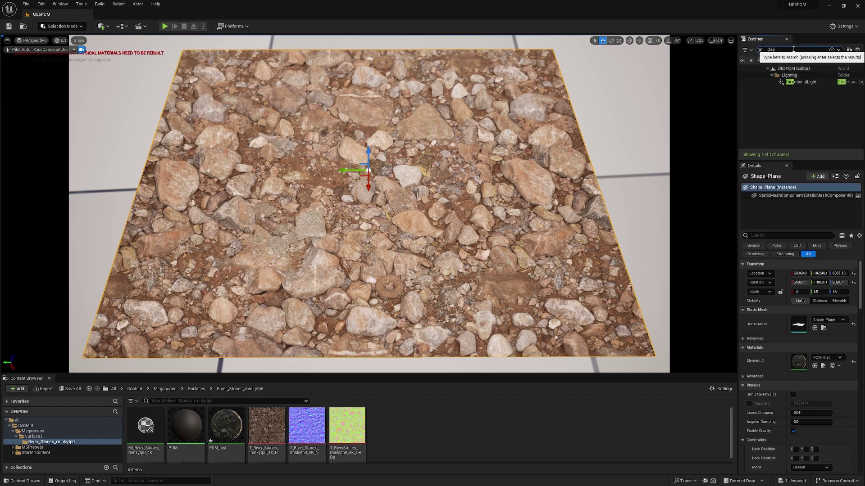
pyautogui.click(802, 82)
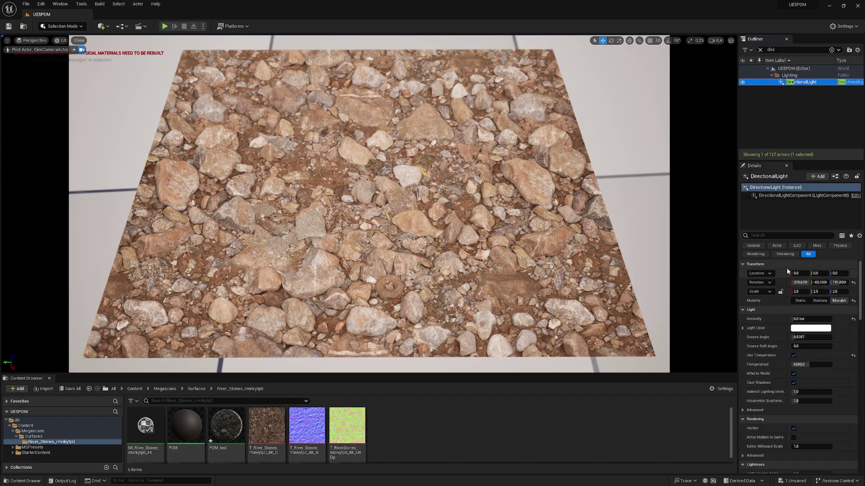
pyautogui.click(774, 235)
pyautogui.write('inde')
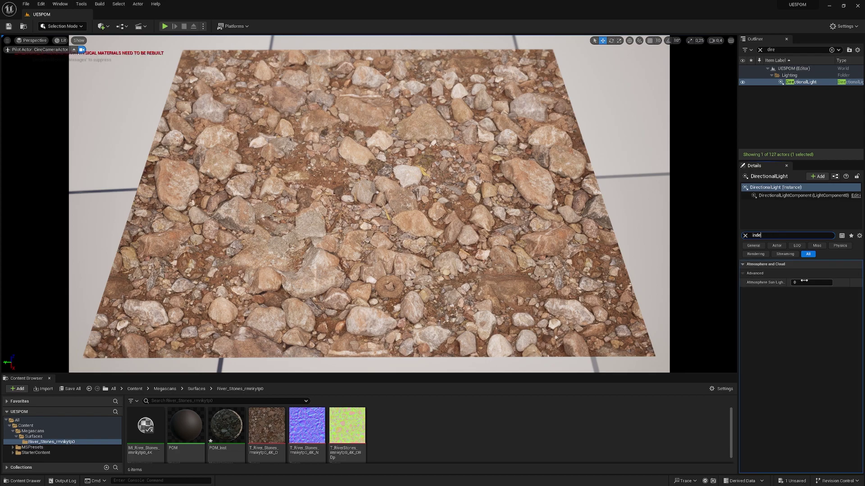
pyautogui.click(804, 283)
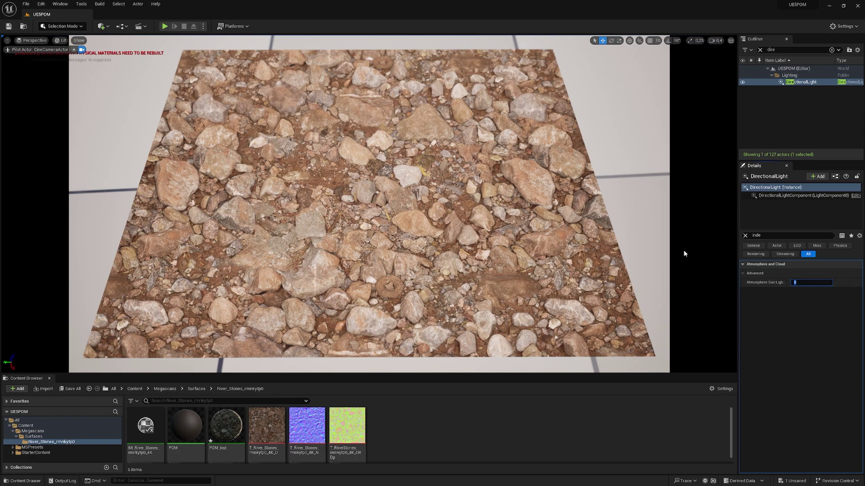
pyautogui.click(795, 282)
pyautogui.click(226, 426)
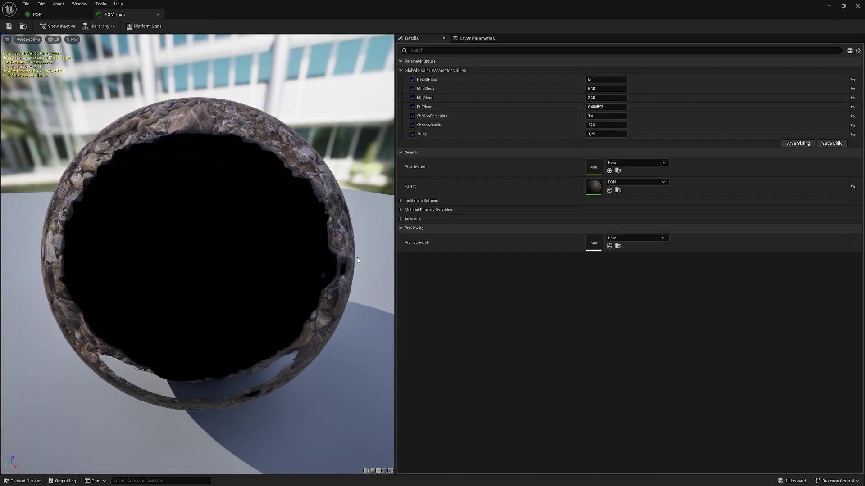
# Step: Shrink the POM_Inst material instance editor so the level viewport is visible
pyautogui.doubleClick(378, 12)
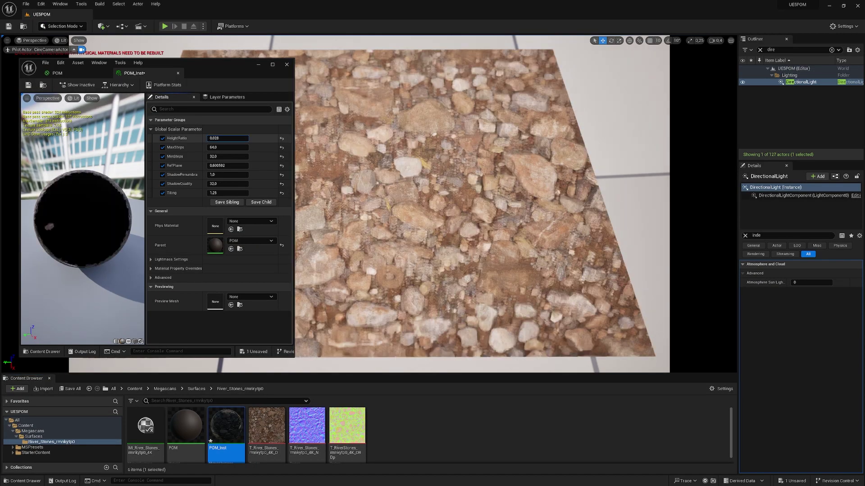